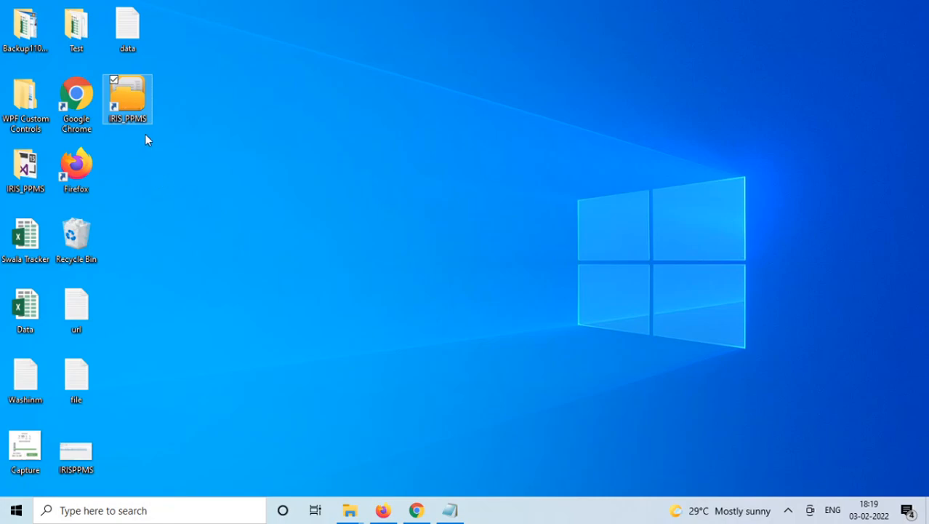
Launch IRIS PPMS from the desktop and log in by entering the account password
double_click(134, 90)
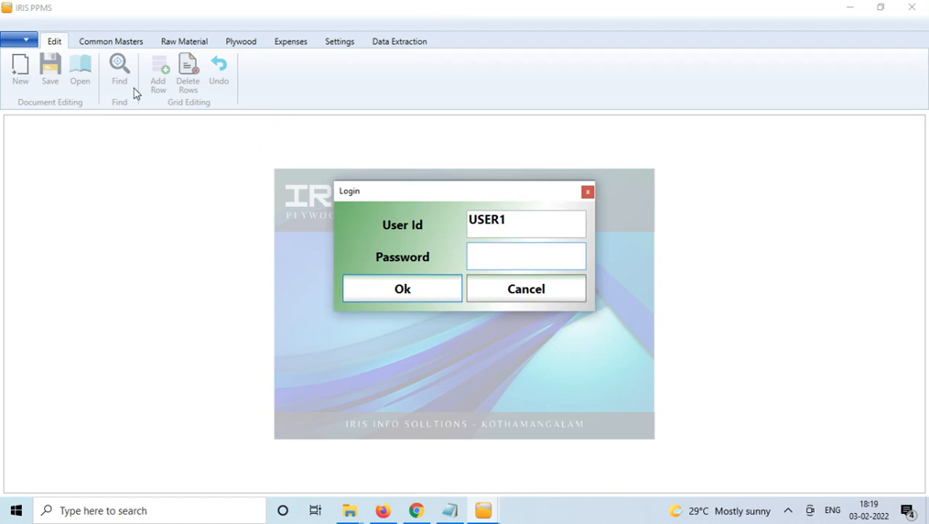
key("Caps_Lock")
type("●")
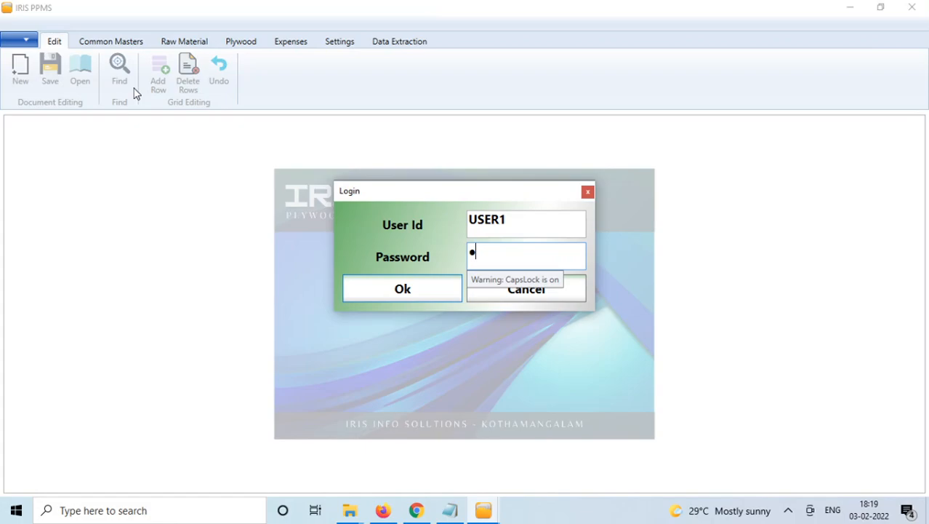
key("Return")
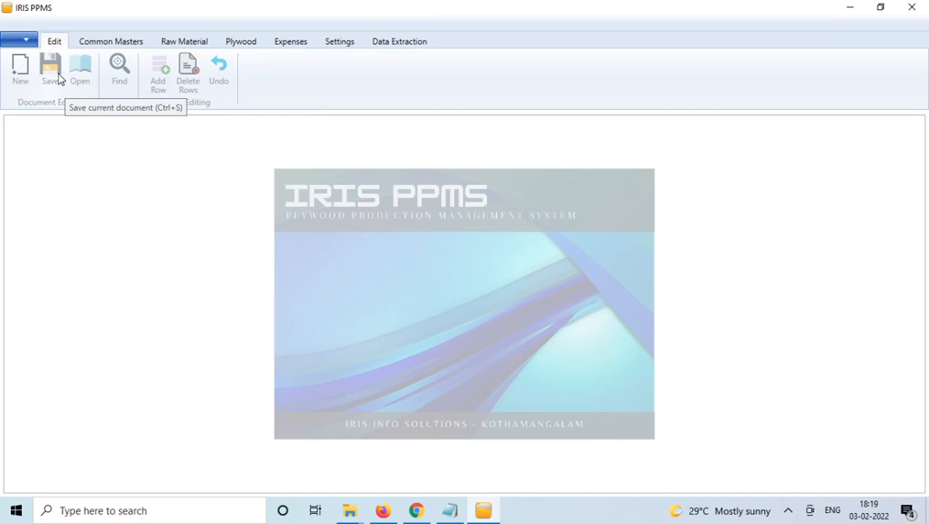
Open the Supplier master and add a new row to the supplier list
left_click(130, 45)
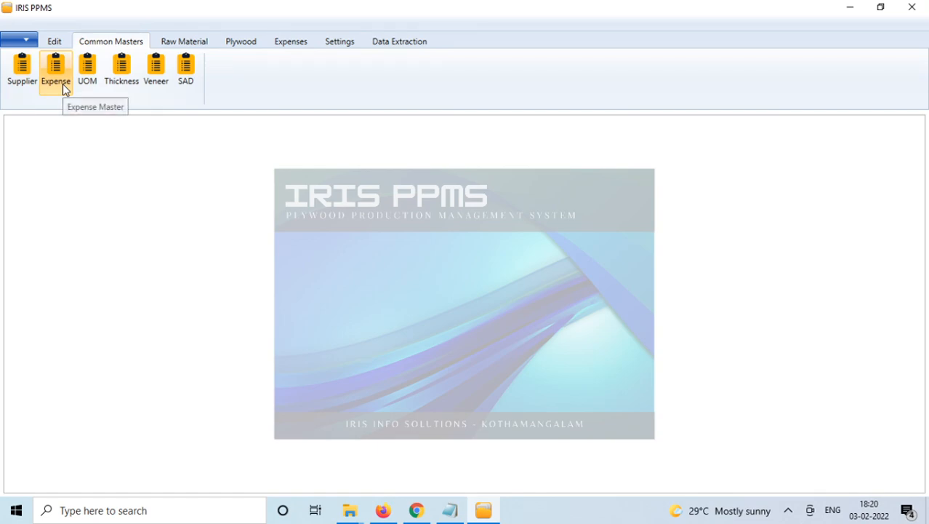
left_click(32, 74)
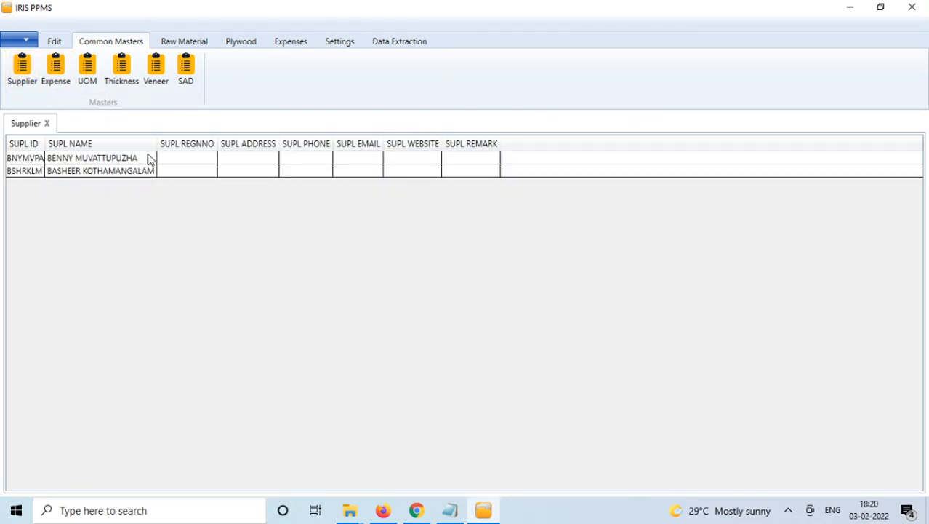
left_click(93, 171)
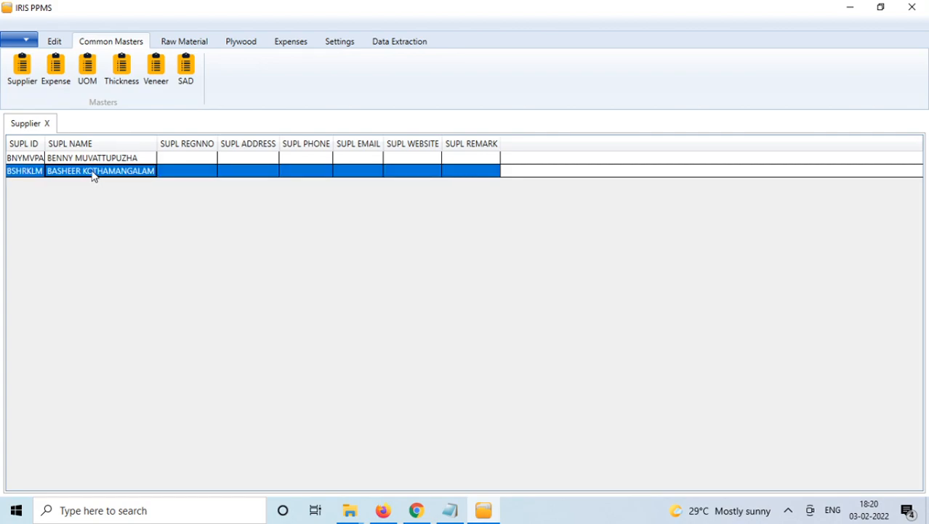
left_click(59, 45)
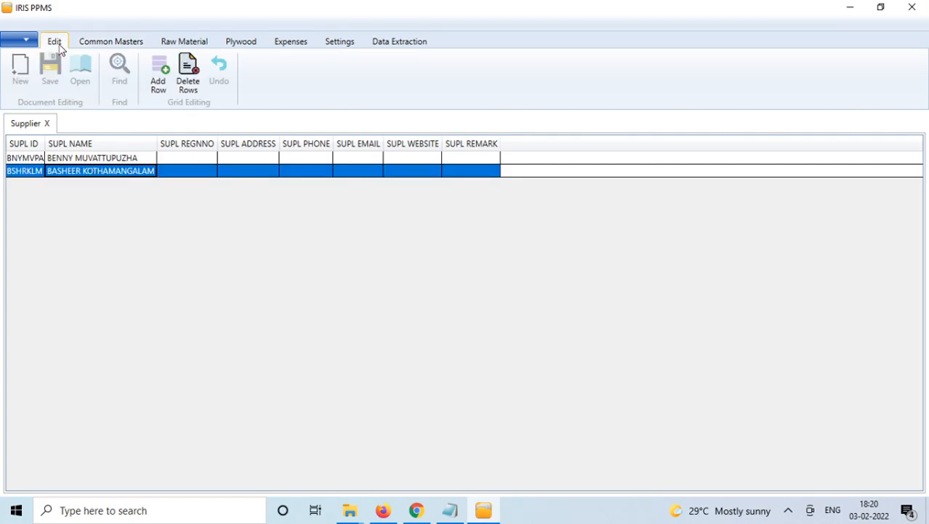
left_click(164, 73)
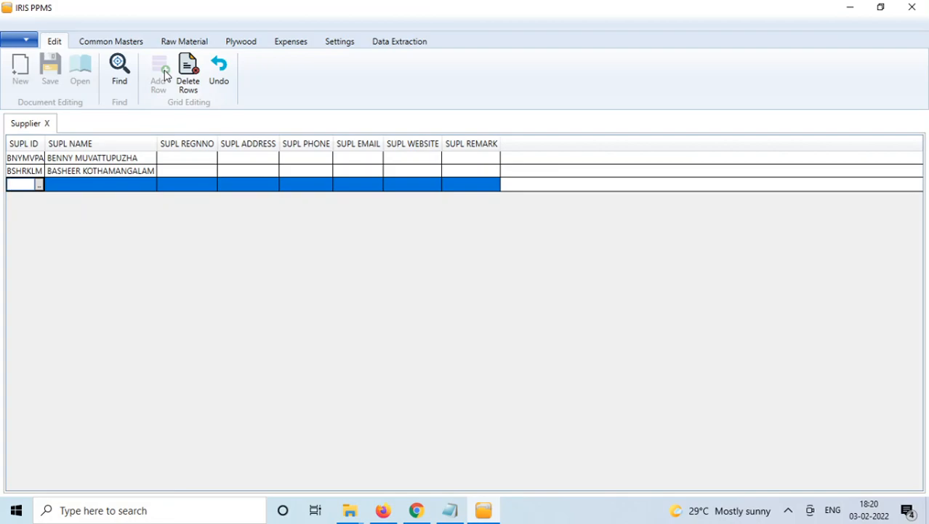
Enter supplier ID BVFCD with the name HGFREDSSS, leave the remaining supplier fields blank, and save the record
type("BVFCD")
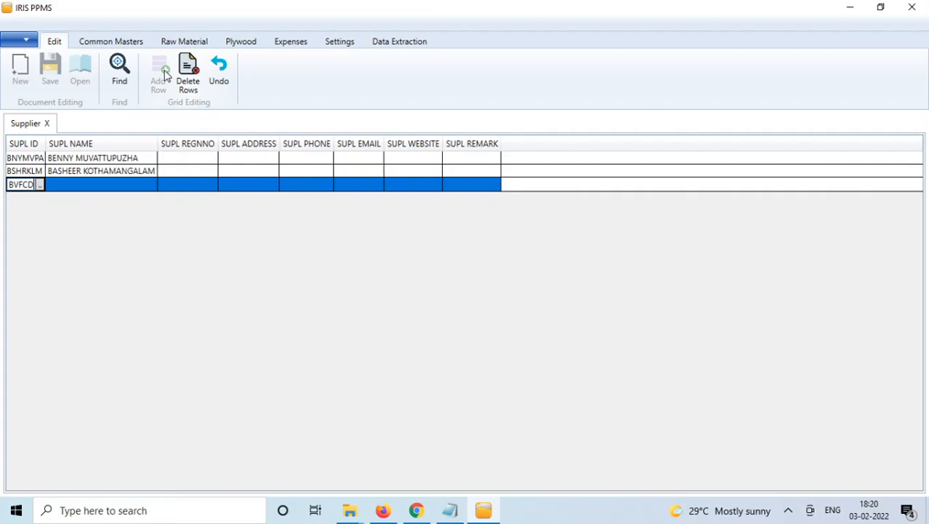
key("Tab")
type("HGFREDSSS")
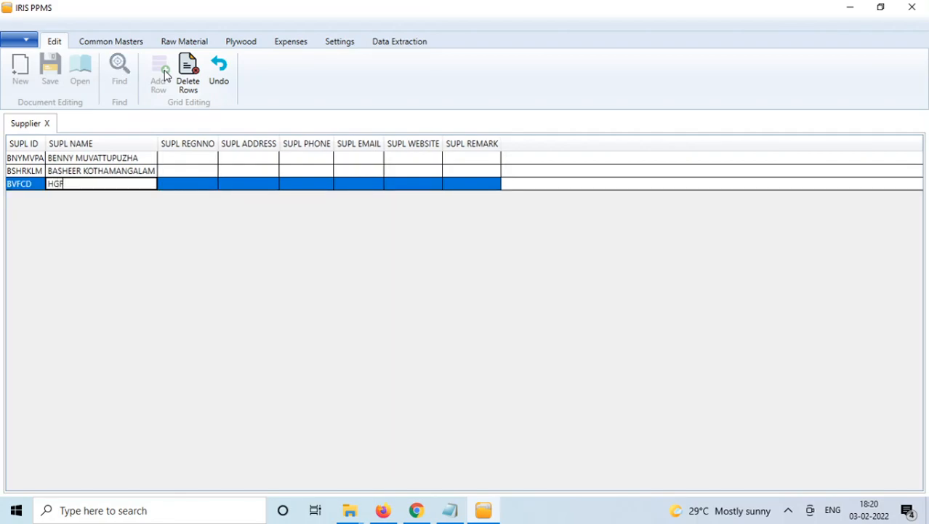
key("Tab")
key("Tab")
key("Tab")
key("Tab")
key("Tab")
key("Tab")
key("Tab")
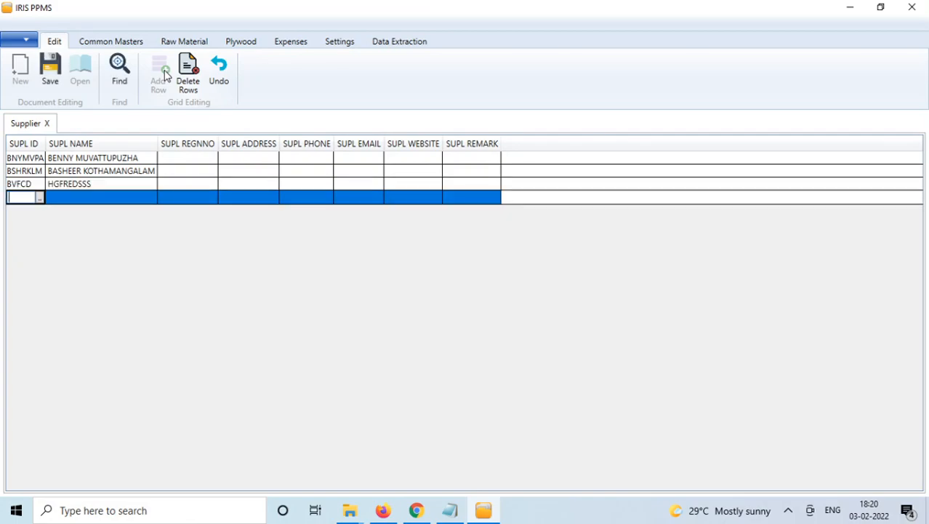
left_click(58, 89)
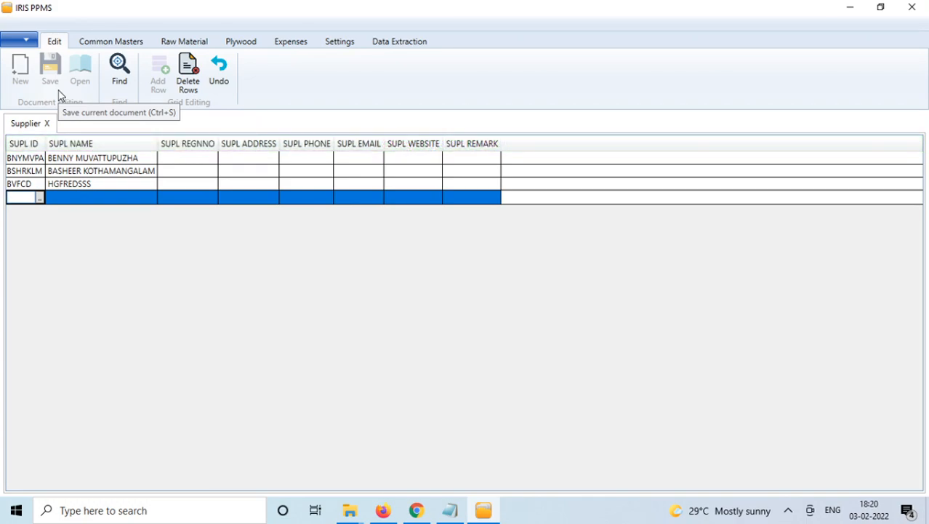
Open the raw material purchase form and create a new purchase document
left_click(111, 47)
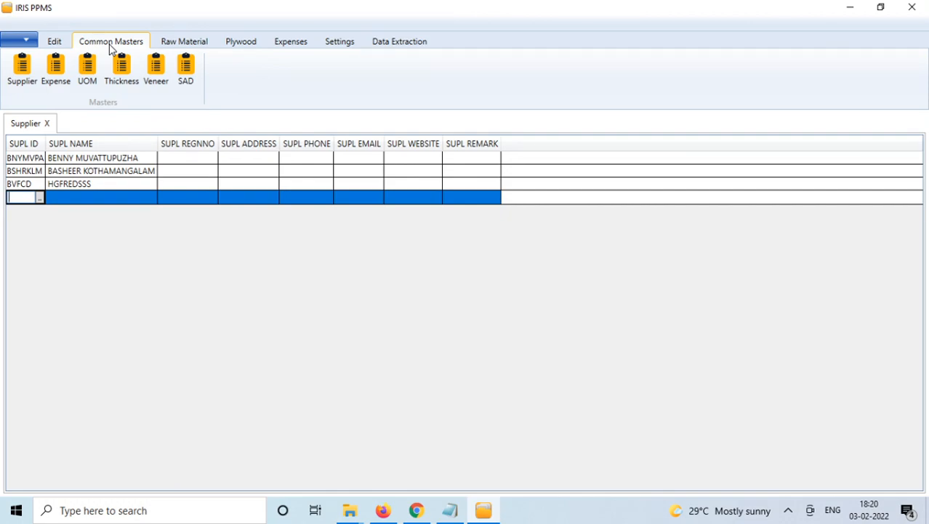
left_click(181, 44)
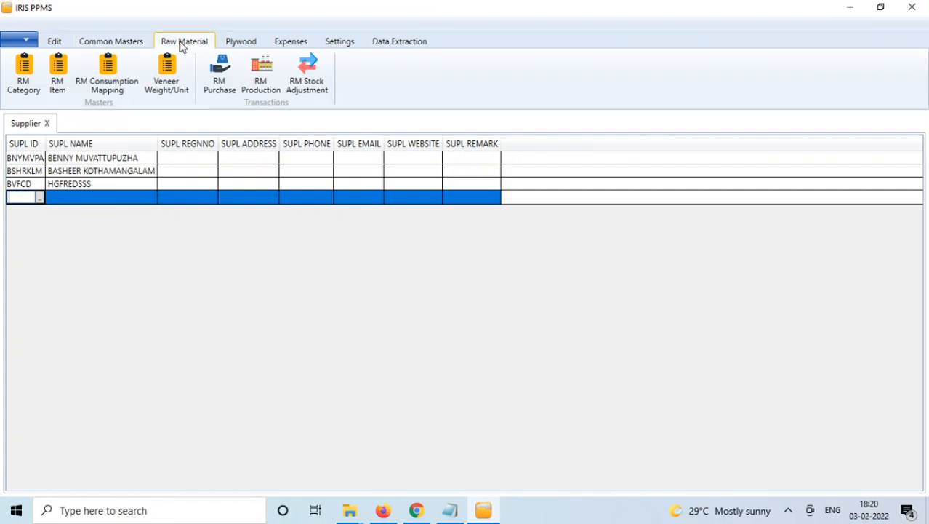
left_click(227, 83)
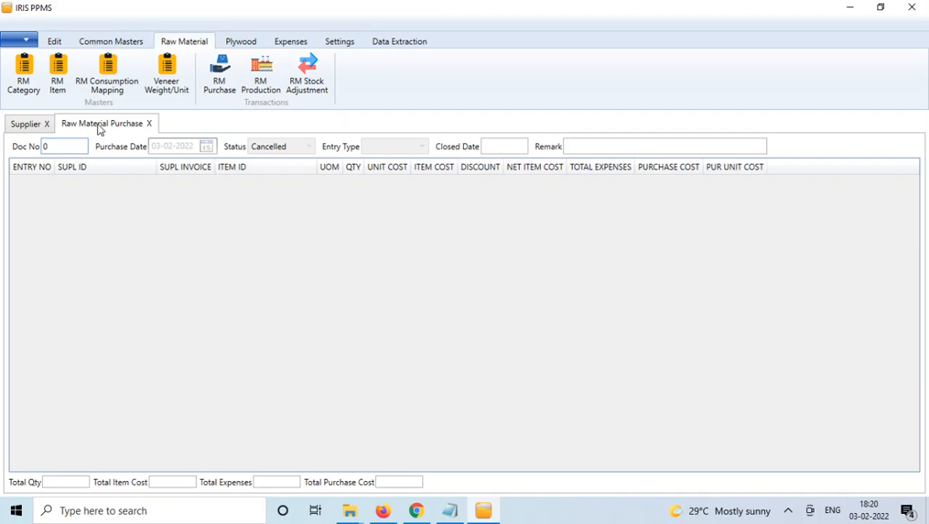
left_click(58, 45)
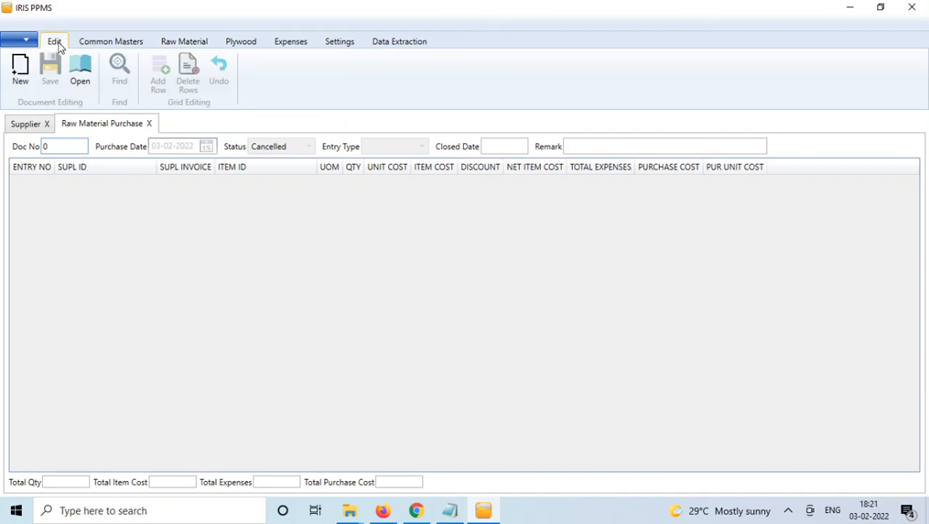
left_click(20, 73)
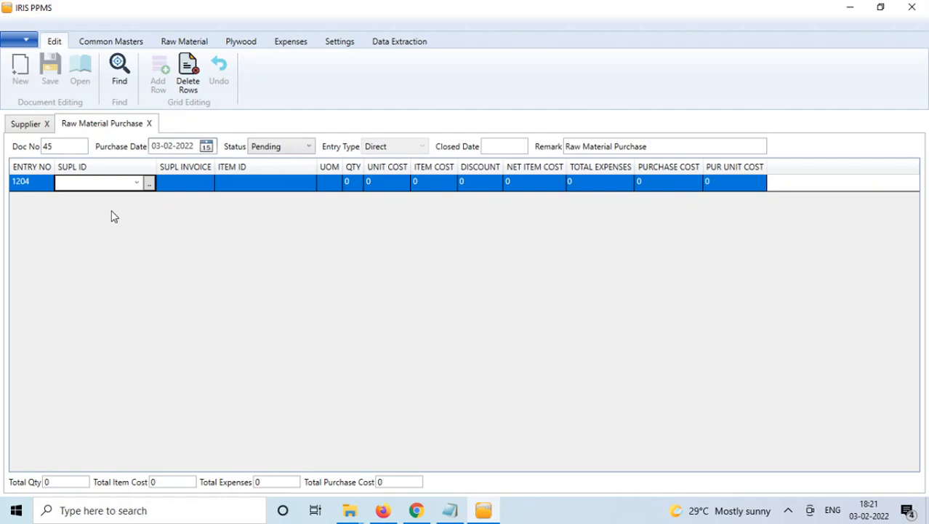
Look through the supplier lookup for the new purchase entry and close it without choosing a supplier
left_click(138, 185)
left_click(138, 185)
left_click(149, 184)
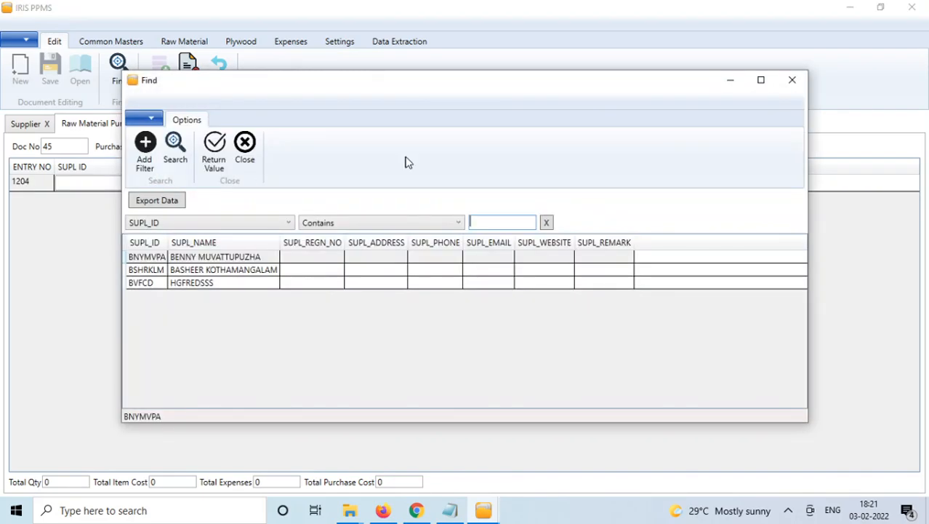
left_click(790, 83)
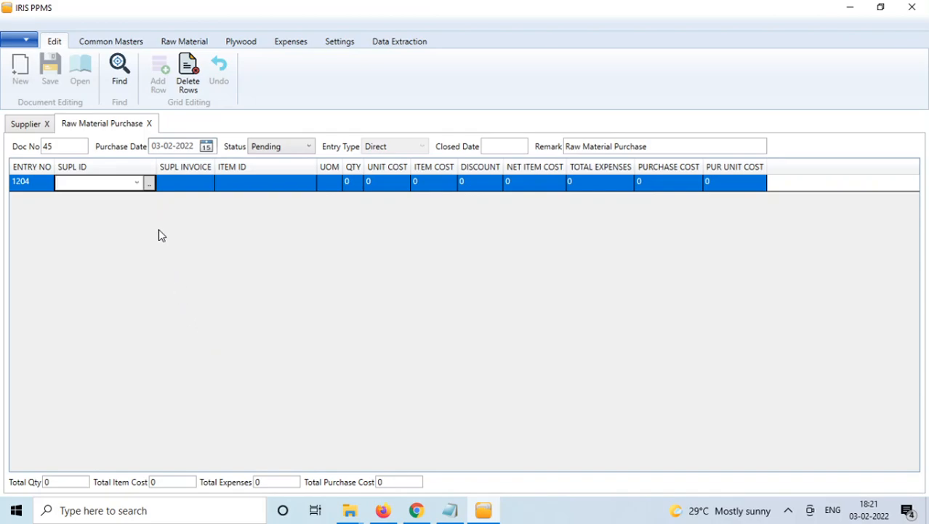
Set the purchase entry's supplier ID to BNYMVPA and fill in the supplier invoice number
type("BNYMVPA")
key("Tab")
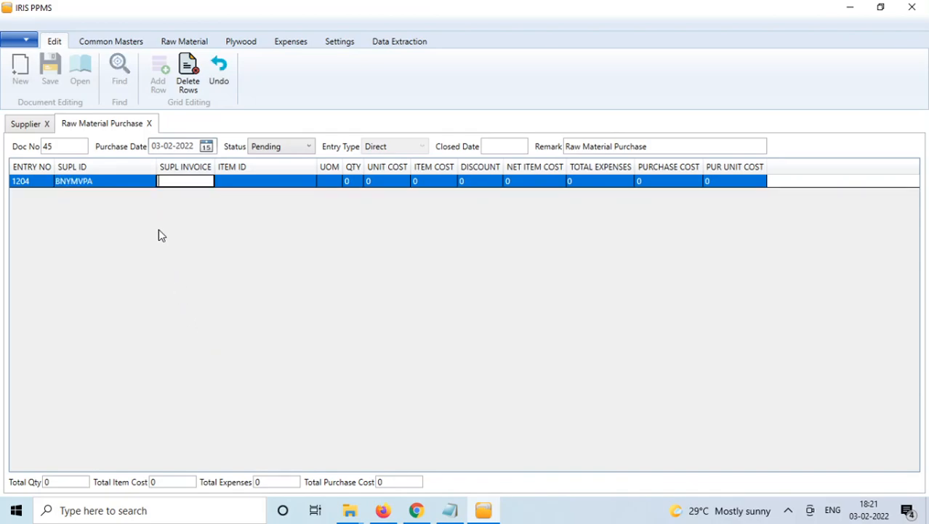
type("7878777")
key("Tab")
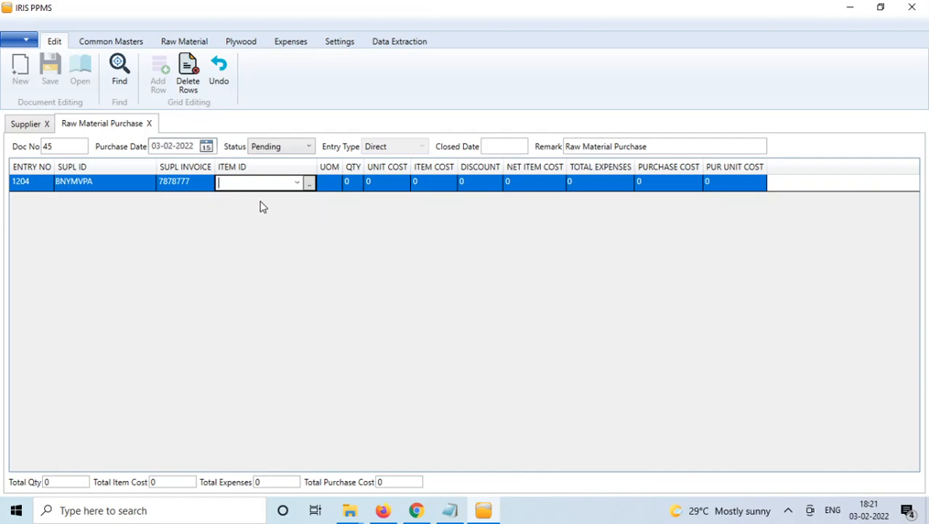
Choose item MR-GRADE-RESIN with a quantity of 120, accepting the default unit cost and discount
key("Down")
key("Down")
key("Down")
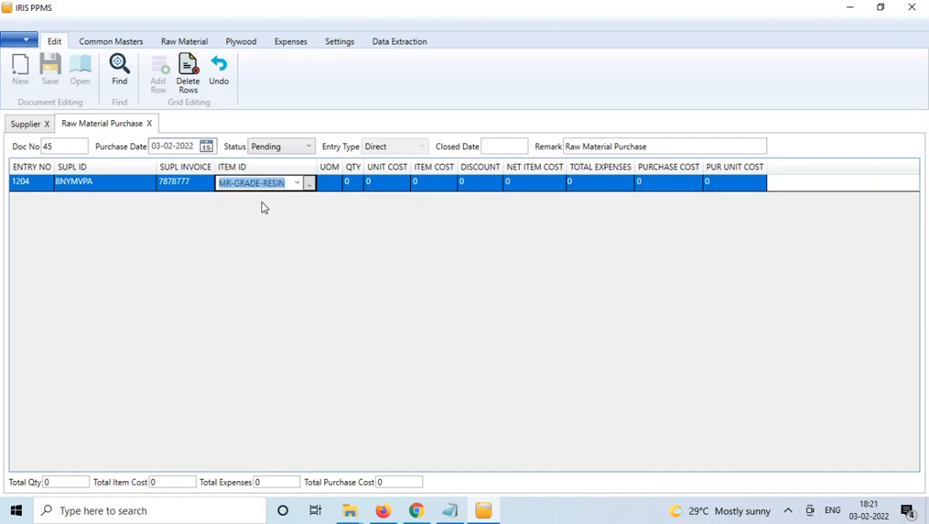
key("Tab")
type("120")
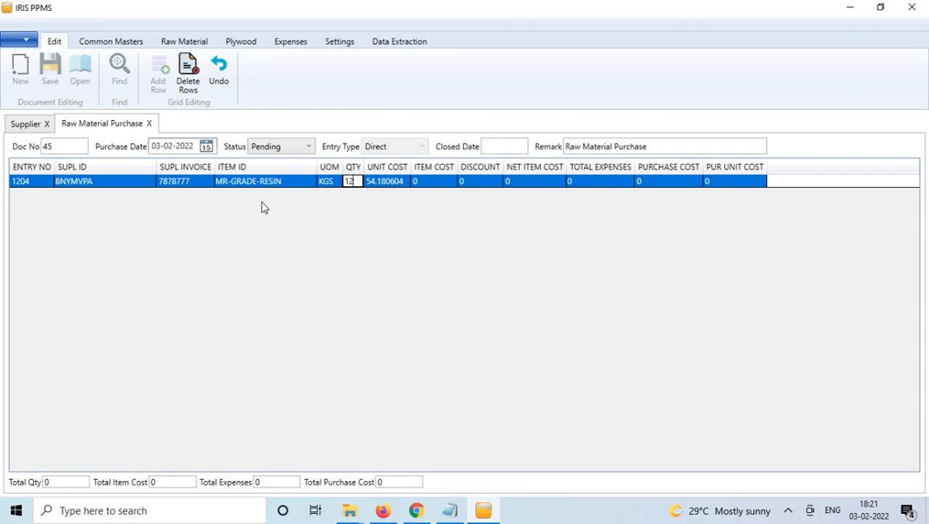
key("Tab")
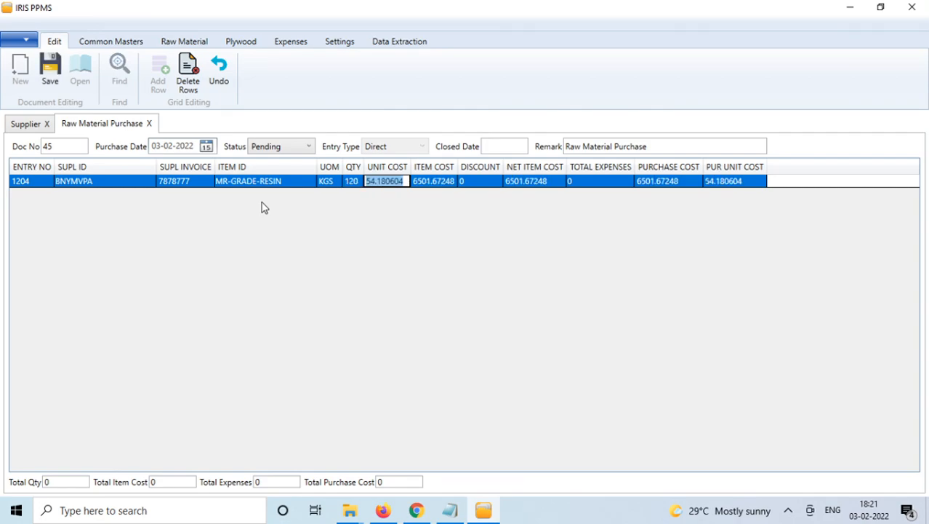
key("Tab")
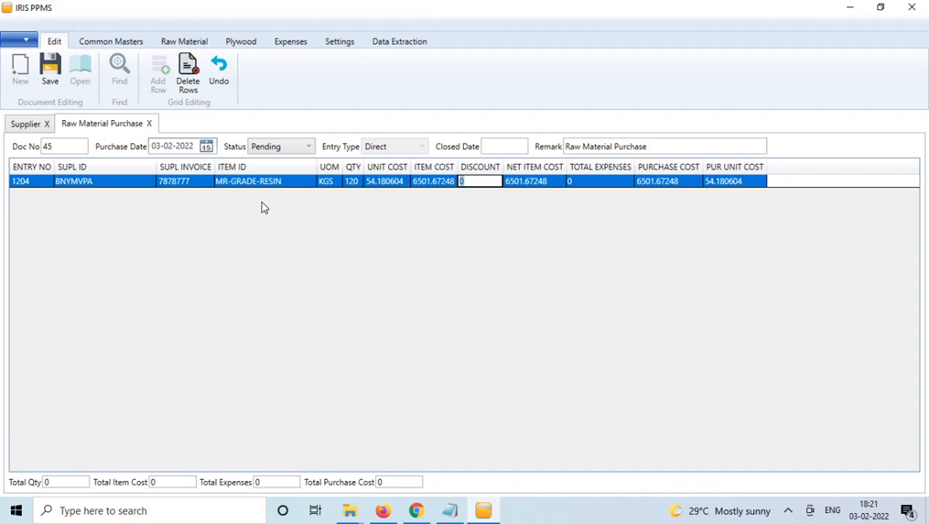
key("Tab")
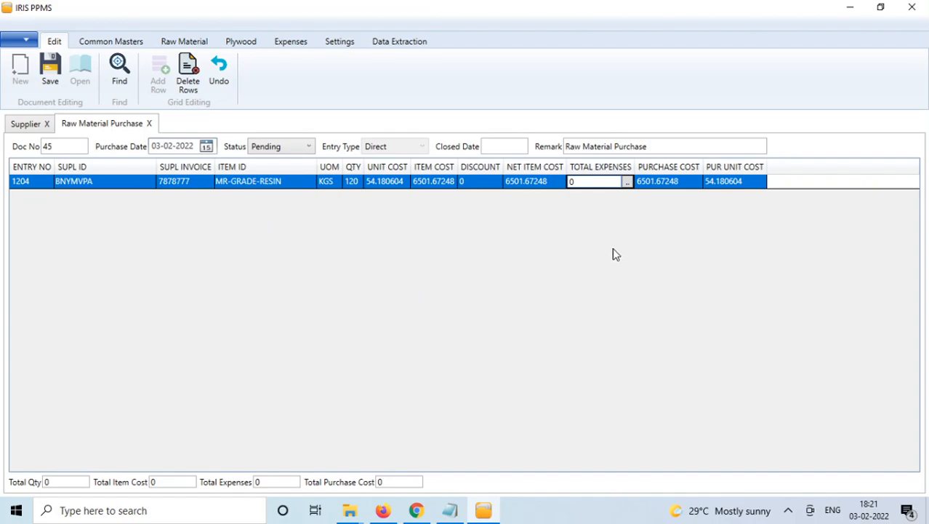
Open the expense details of the purchase entry and add a BROKERAGE expense of 230
left_click(628, 182)
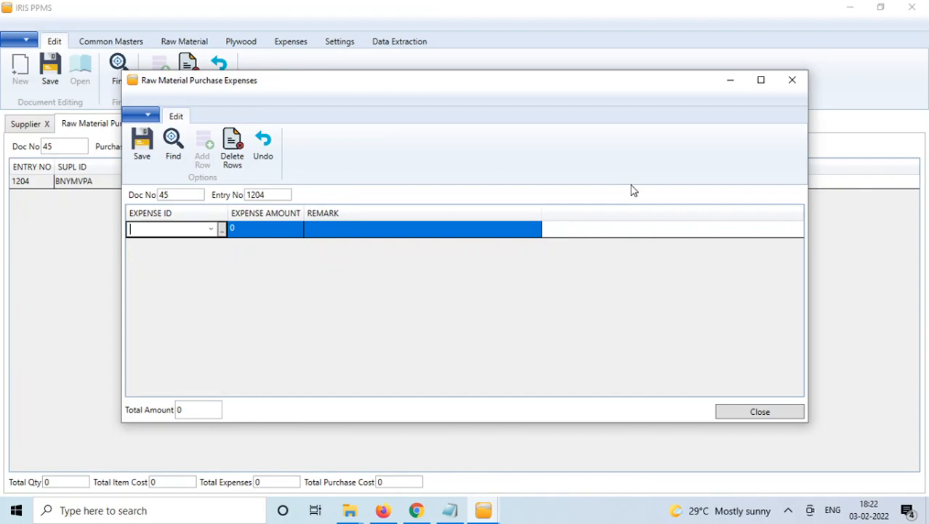
type("BROKERAGE")
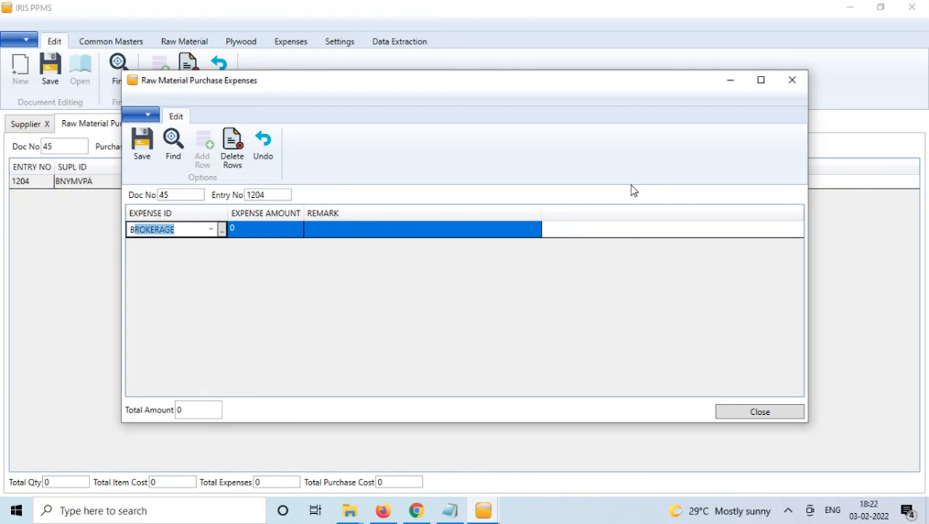
key("Tab")
type("230")
key("Tab")
key("Tab")
Add a TRANSPORTATION expense of 120 and close the purchase expenses window
type("T")
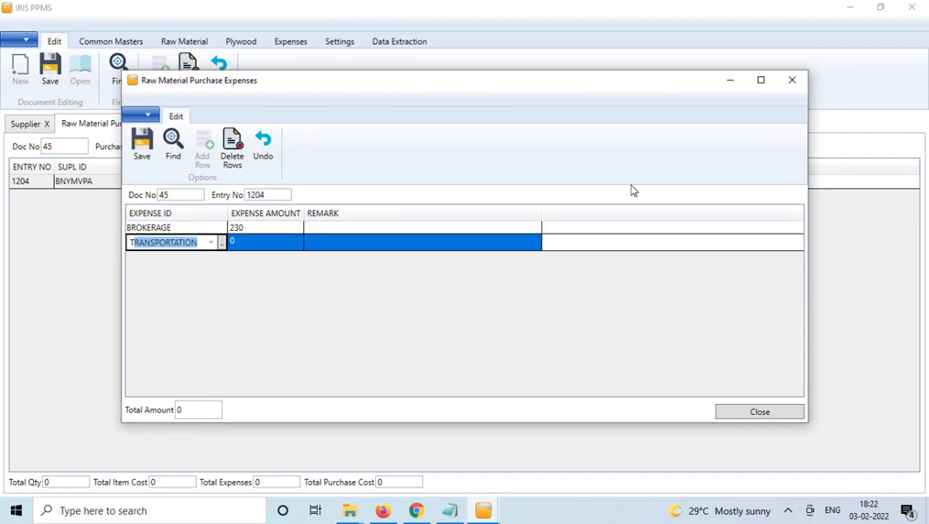
key("Tab")
type("120")
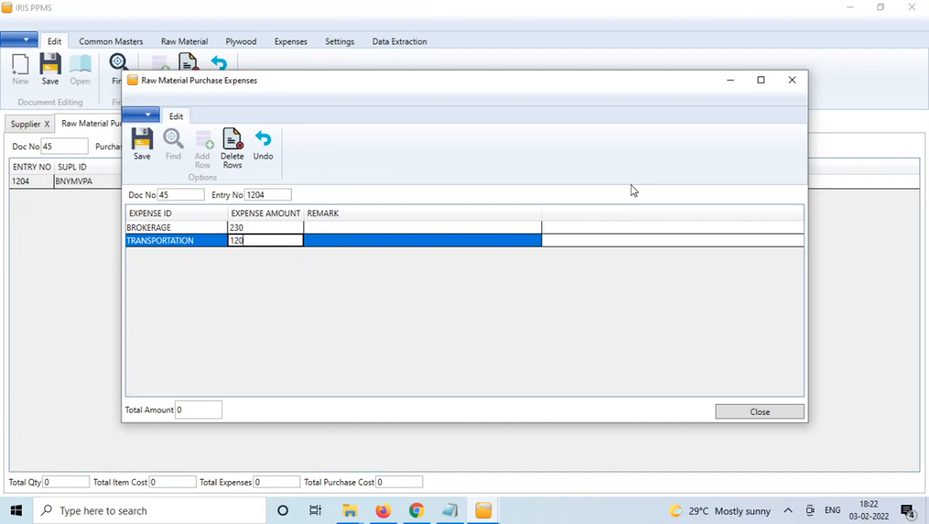
key("Tab")
key("Tab")
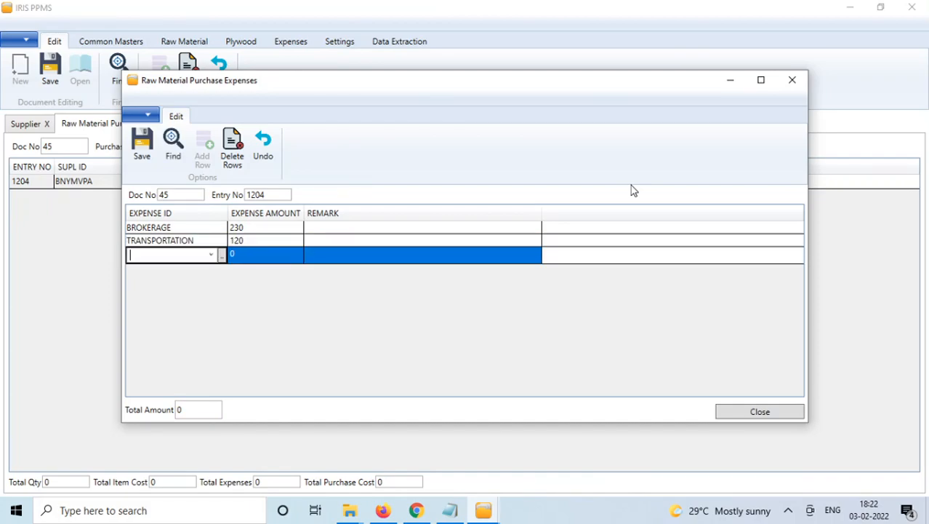
key("Escape")
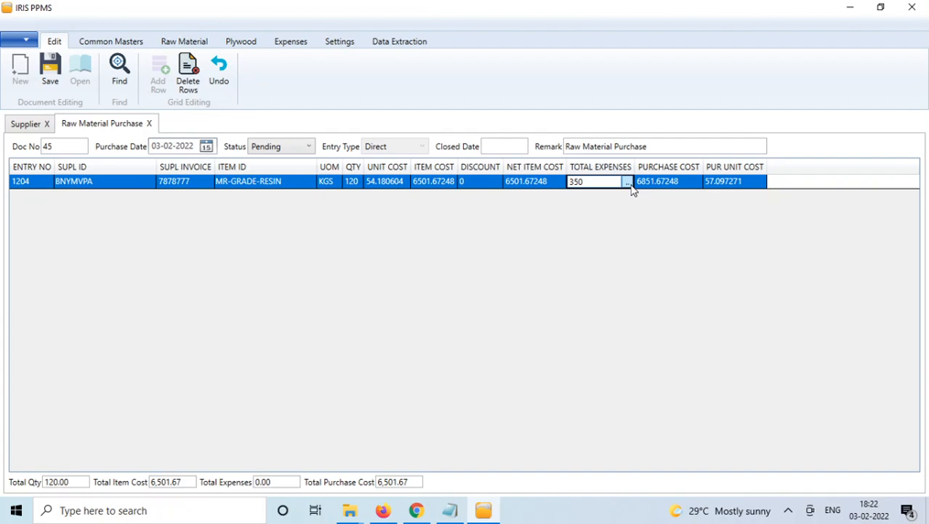
Complete the resin purchase row and save the raw material purchase document
key("Return")
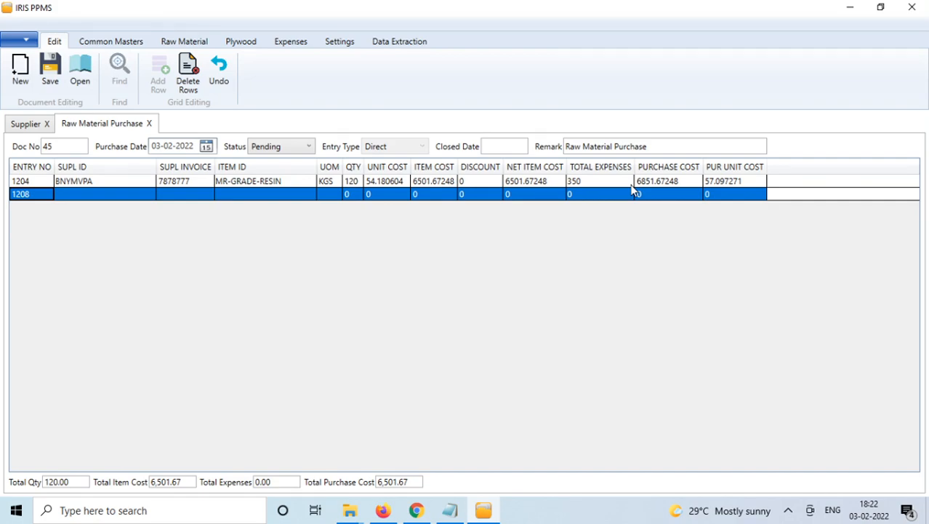
left_click(52, 70)
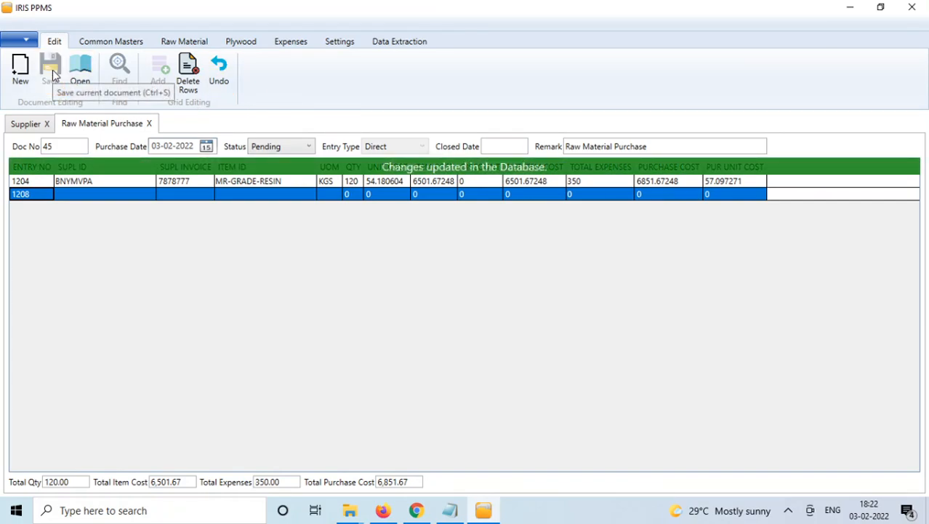
Set the raw material purchase's status to Confirmed and save the document
left_click(301, 147)
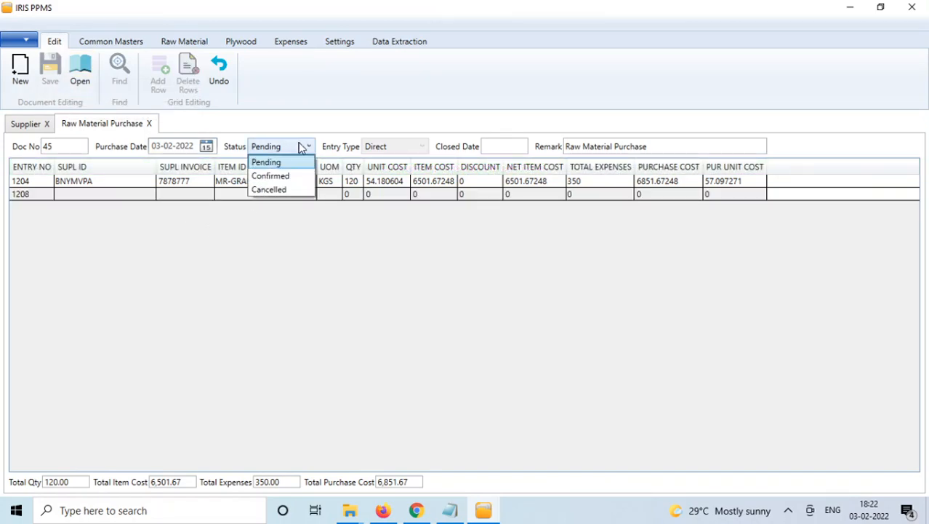
left_click(293, 176)
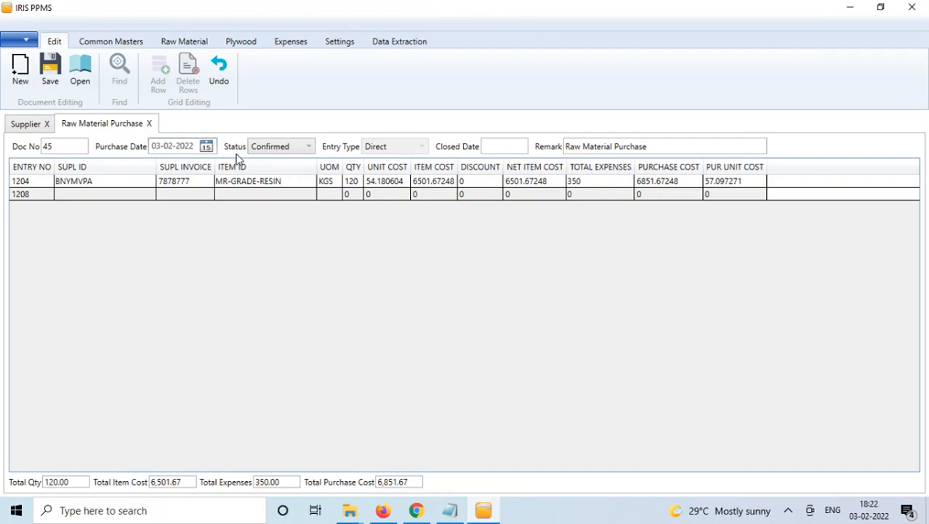
left_click(51, 75)
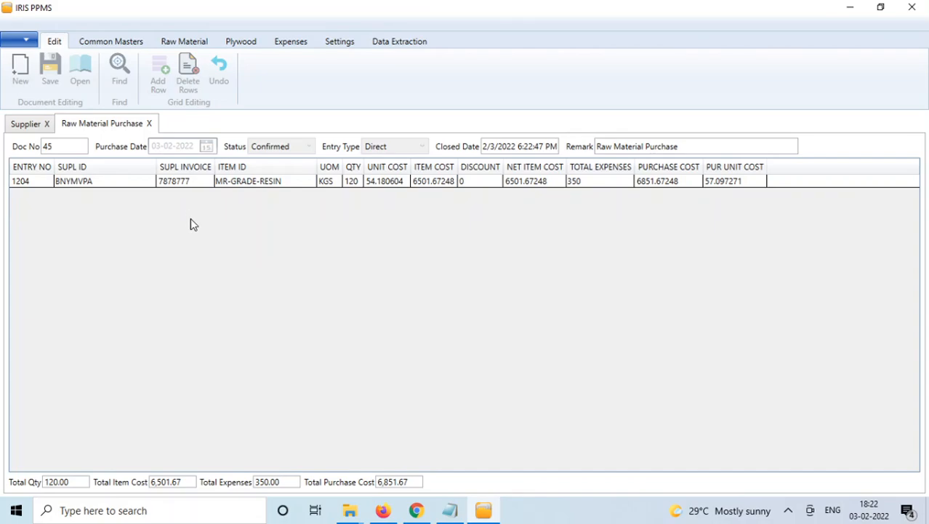
Open raw material production and create a new production document
left_click(191, 41)
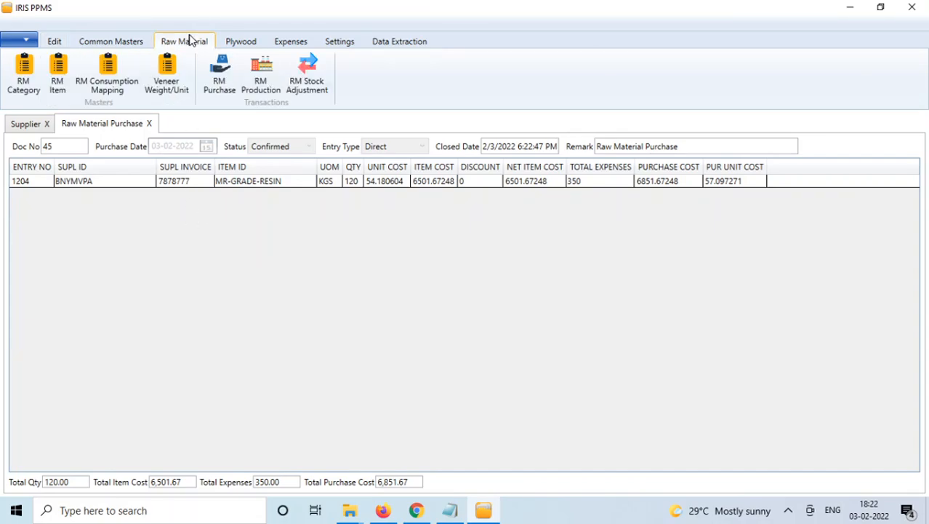
left_click(267, 73)
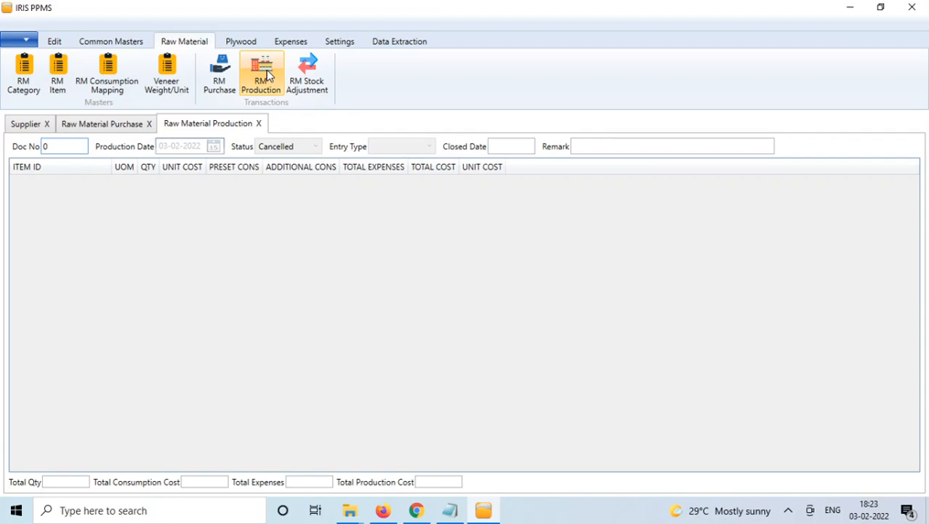
left_click(57, 42)
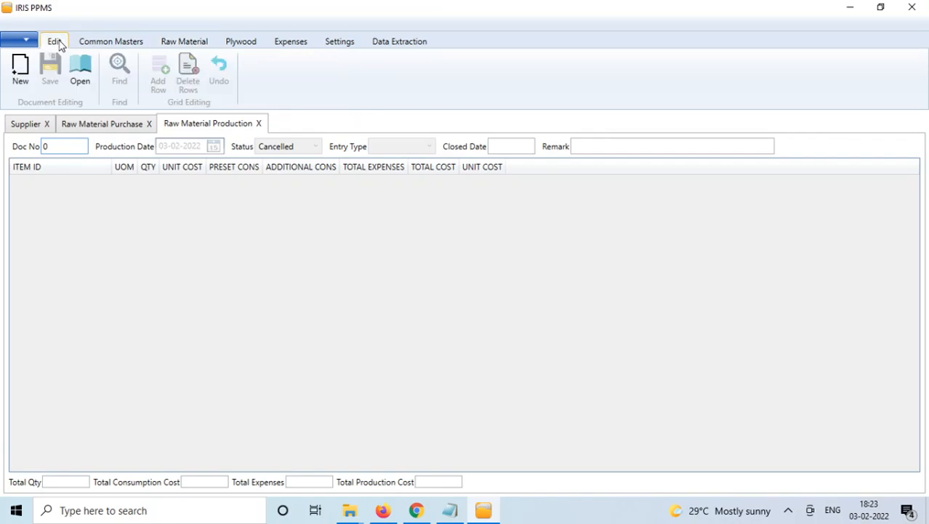
left_click(30, 87)
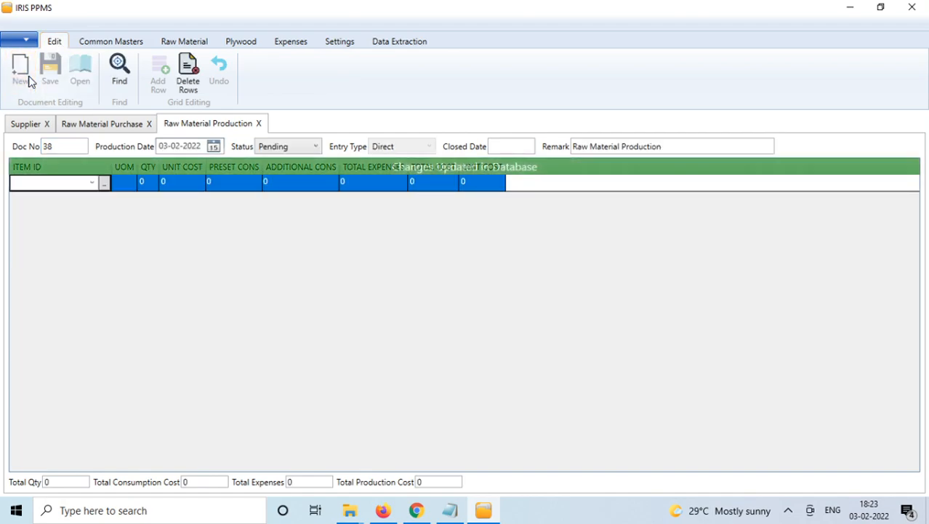
Choose MR-GRADE-RESIN as the item to produce and enter a quantity of 120, accepting the default unit cost
key("Down")
key("Down")
key("Down")
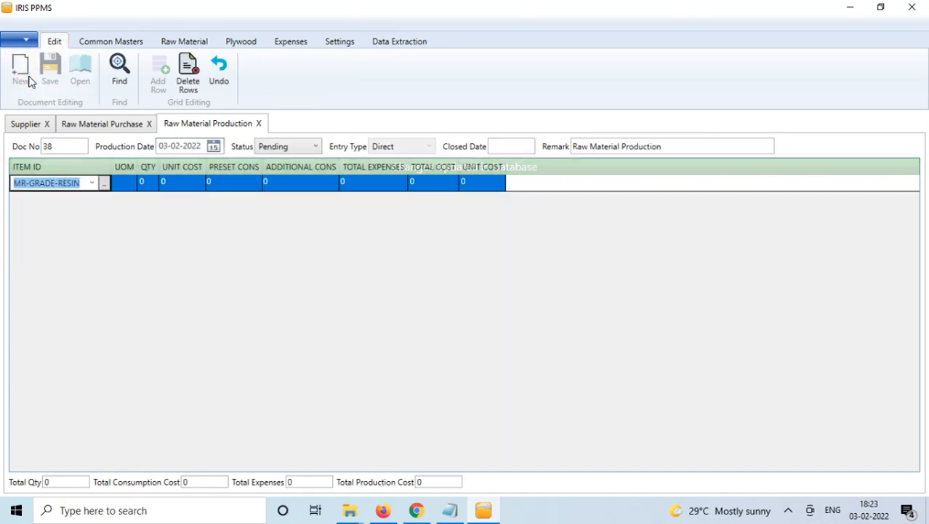
key("Tab")
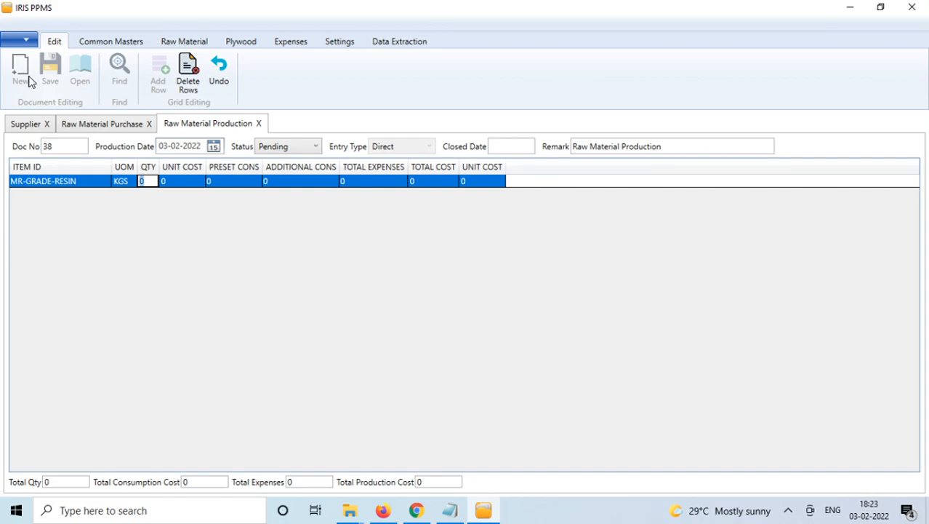
type("120")
key("Tab")
key("Tab")
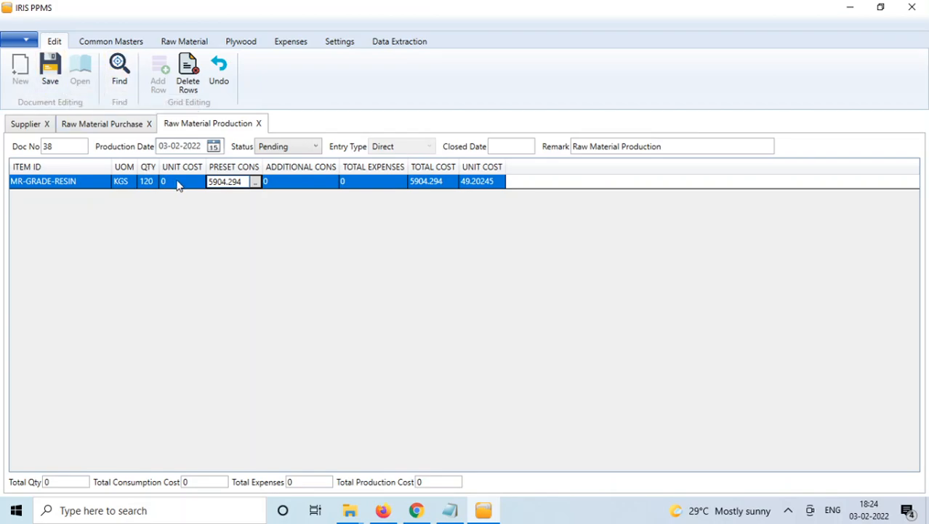
Review the resin's preset consumption details, close them, and complete the production row without additional consumption or expenses
left_click(256, 182)
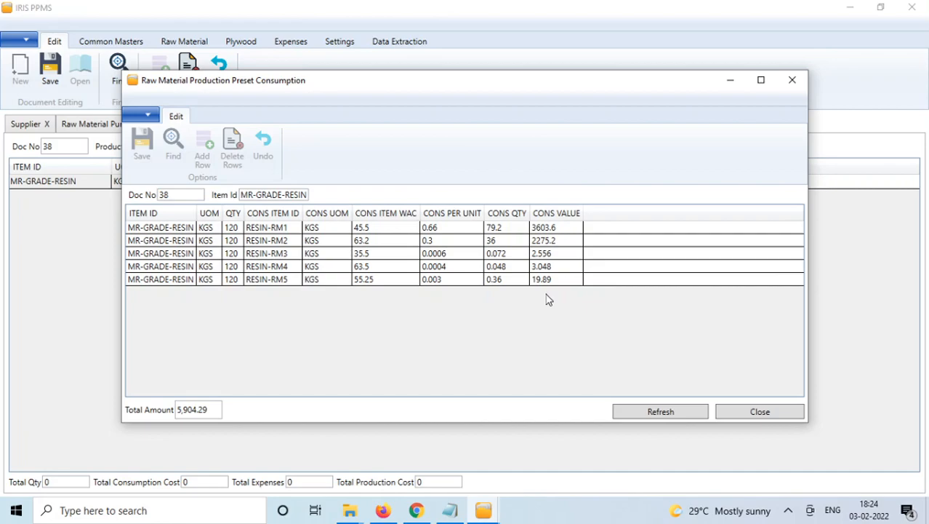
left_click(749, 414)
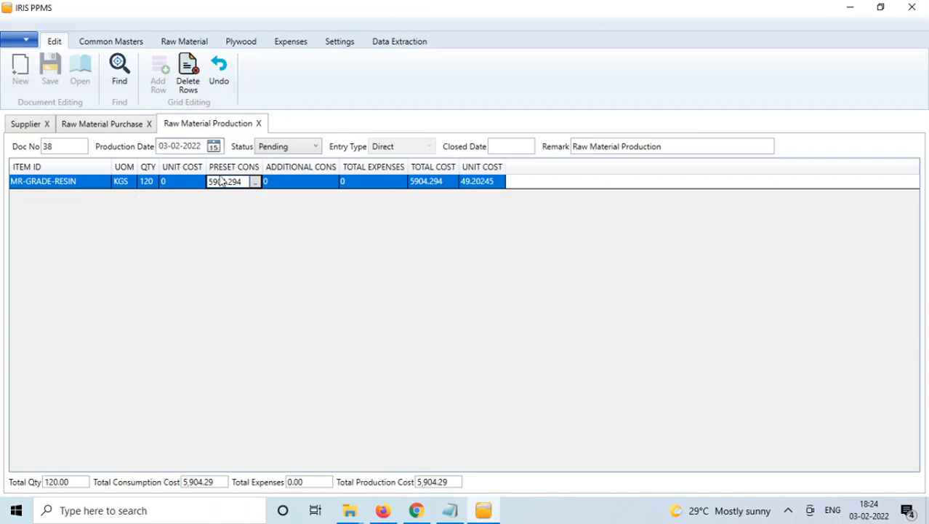
key("Tab")
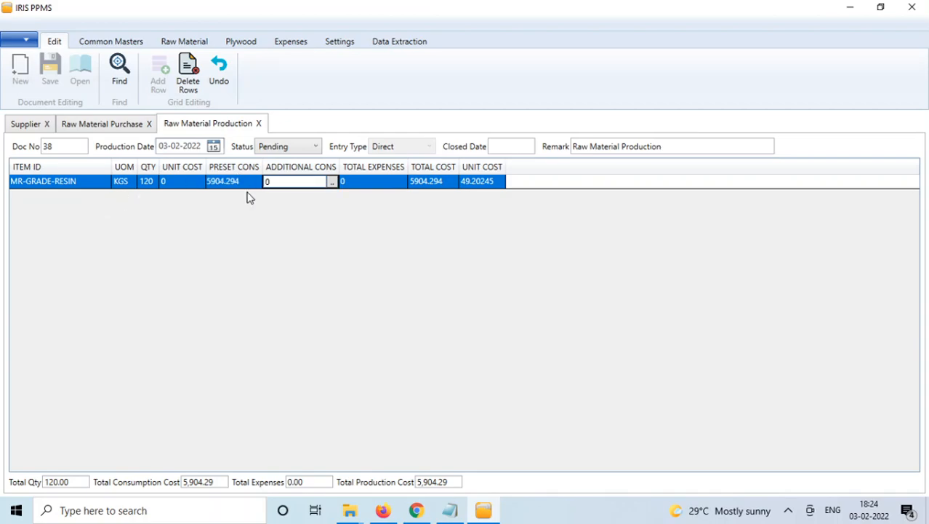
key("Tab")
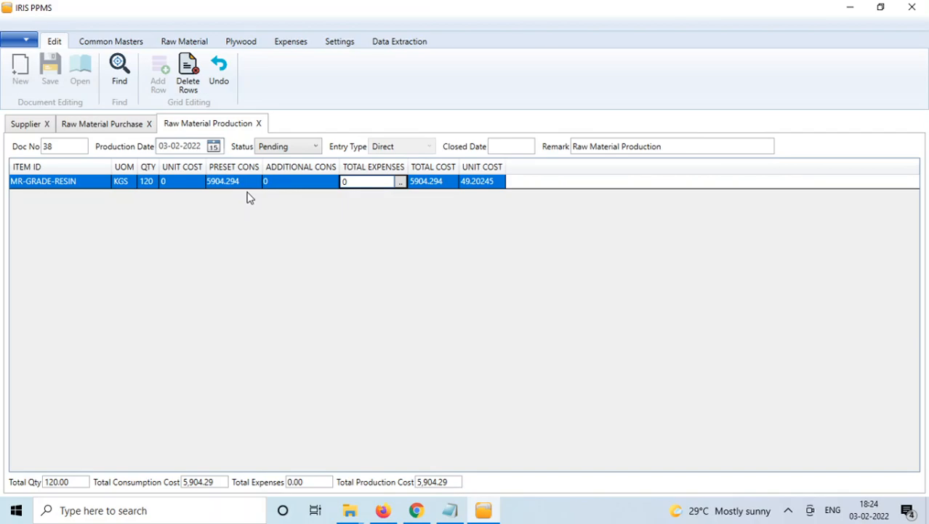
key("Tab")
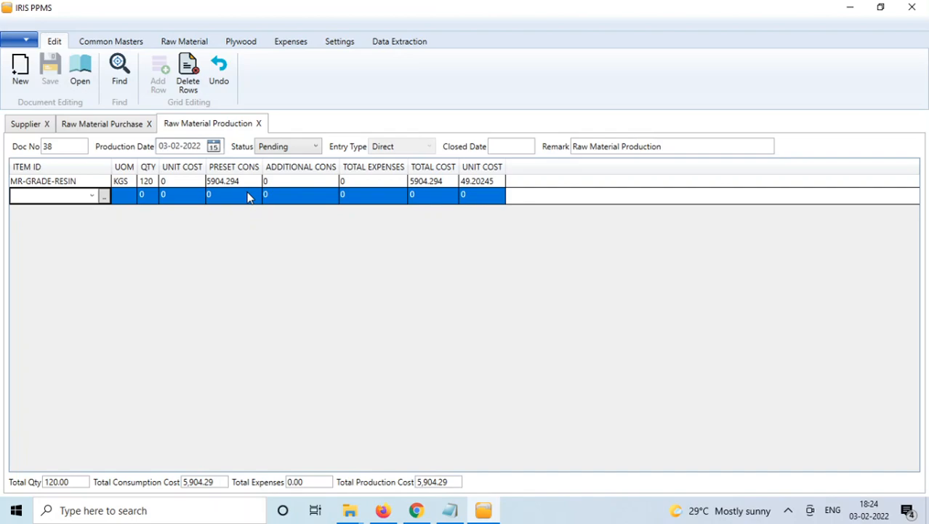
Set the raw material production's status to Confirmed and save the document
left_click(276, 148)
left_click(287, 177)
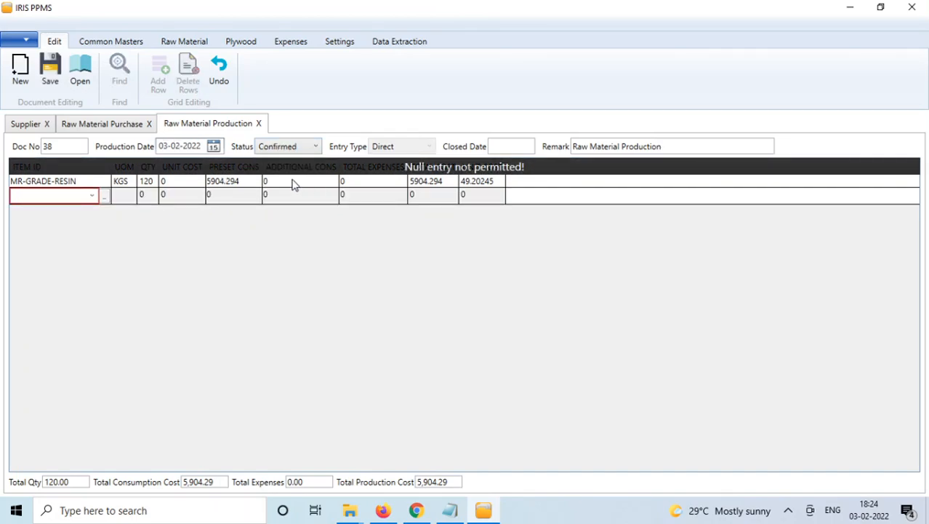
left_click(54, 62)
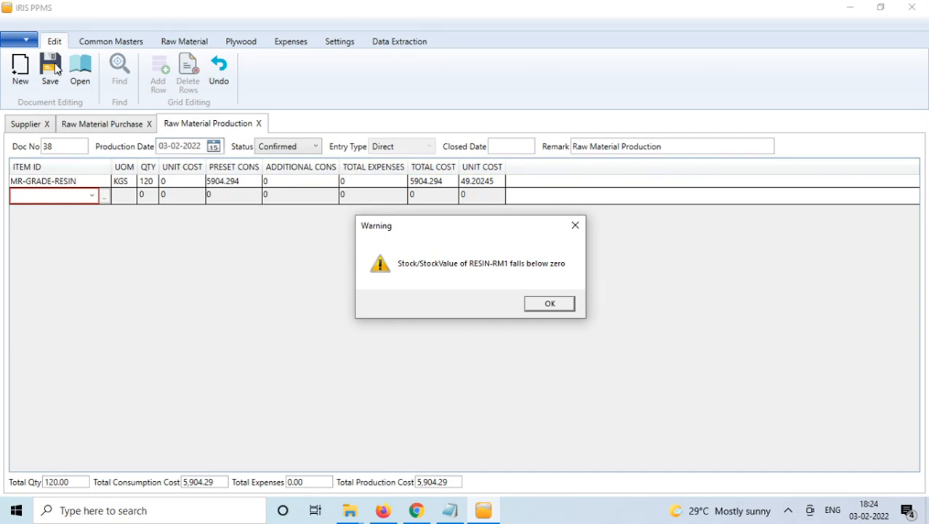
key("Return")
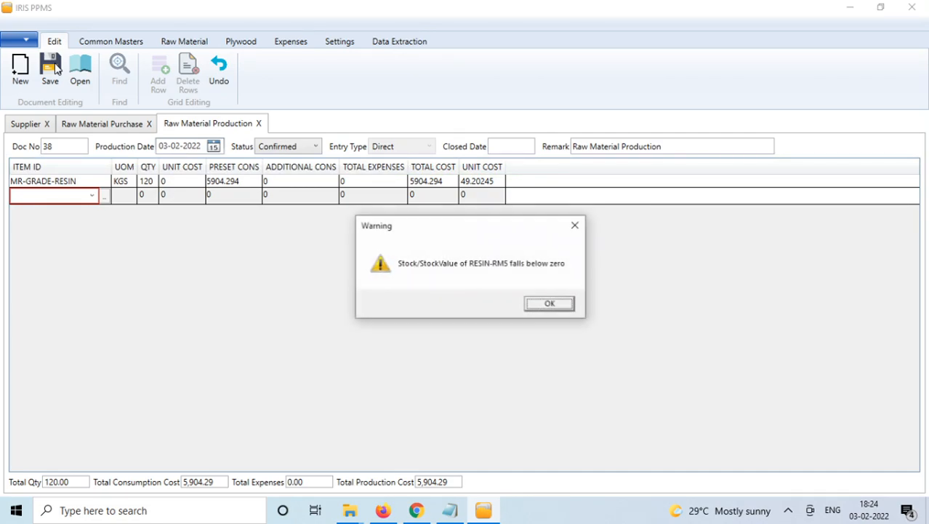
key("Return")
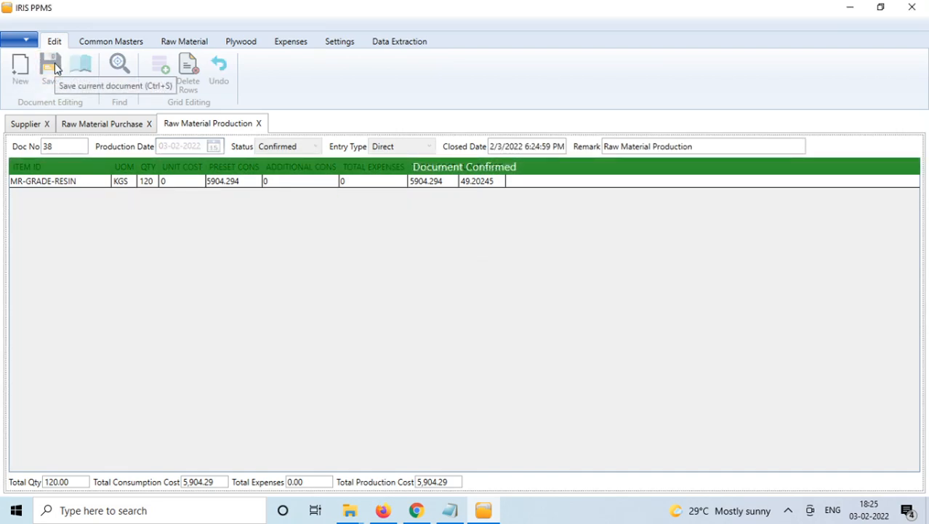
Close the production document and examine the commands available for raw material, plywood, expenses, settings and data extraction
left_click(259, 125)
left_click(196, 45)
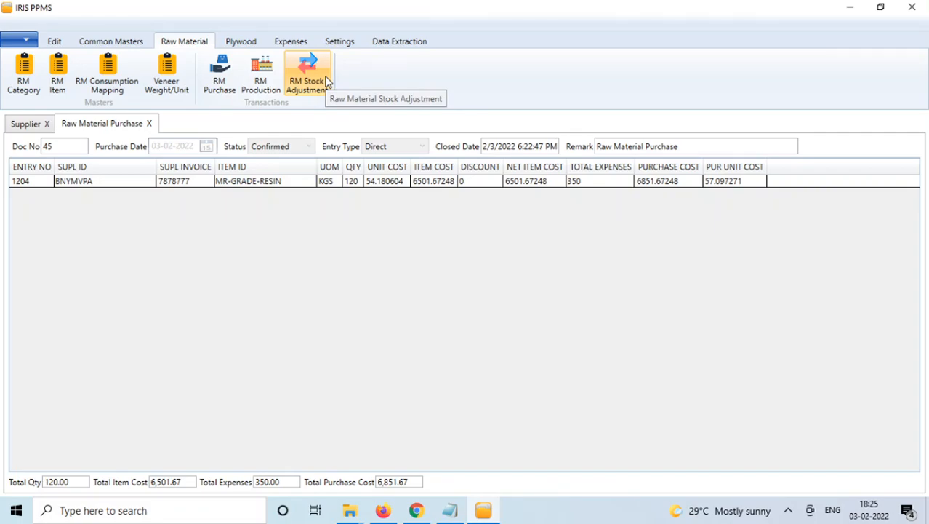
left_click(255, 49)
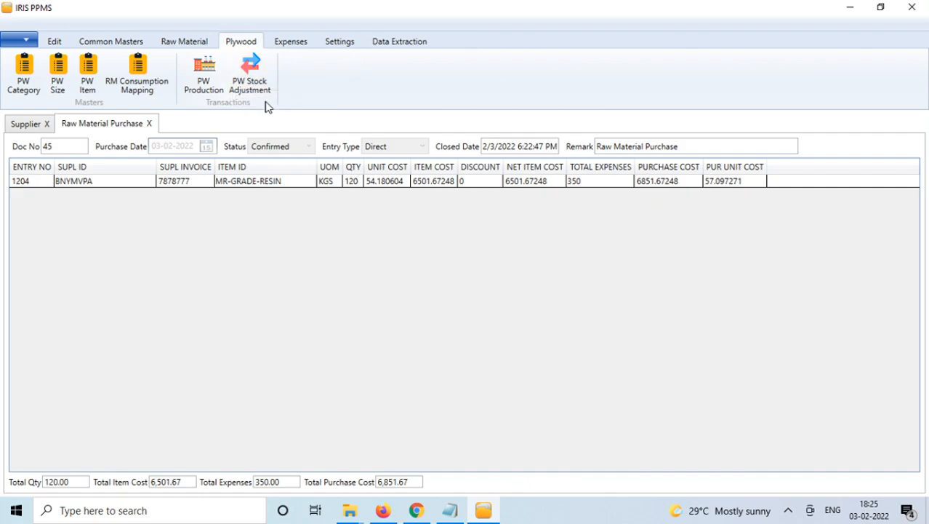
left_click(303, 47)
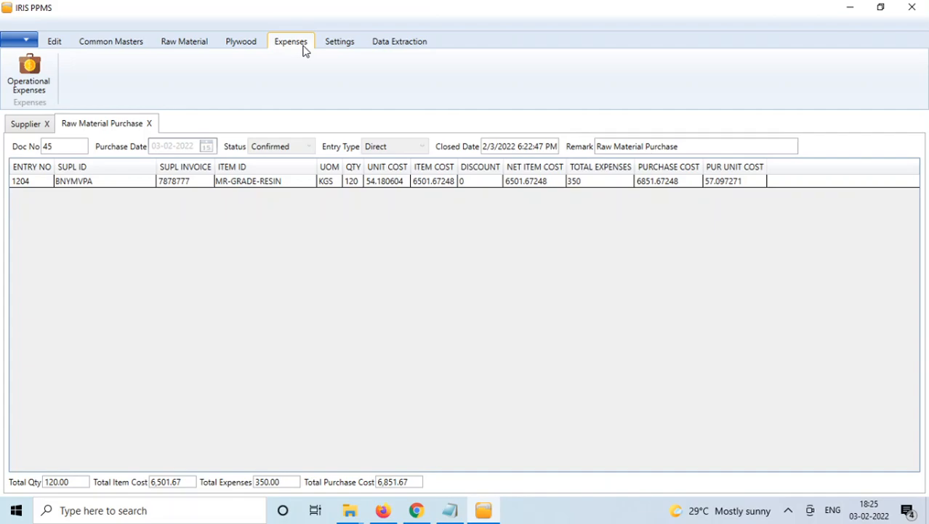
left_click(342, 45)
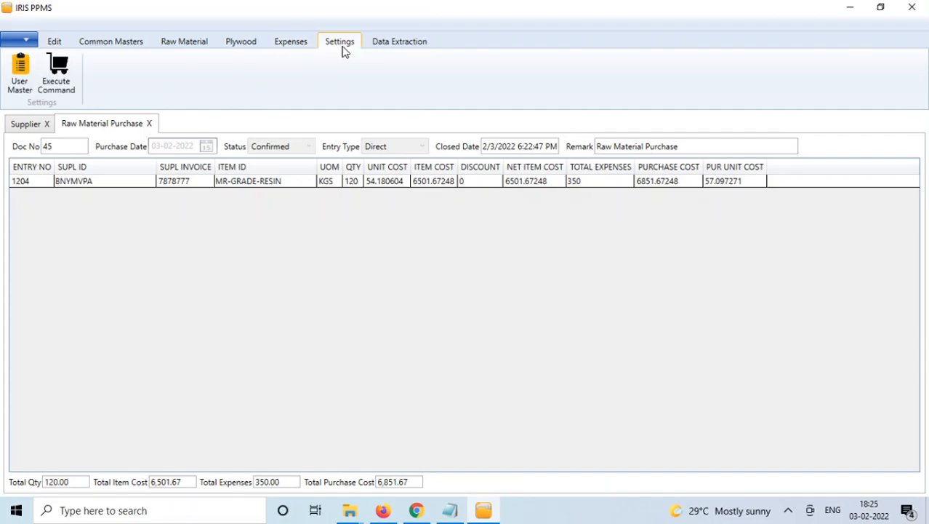
left_click(405, 45)
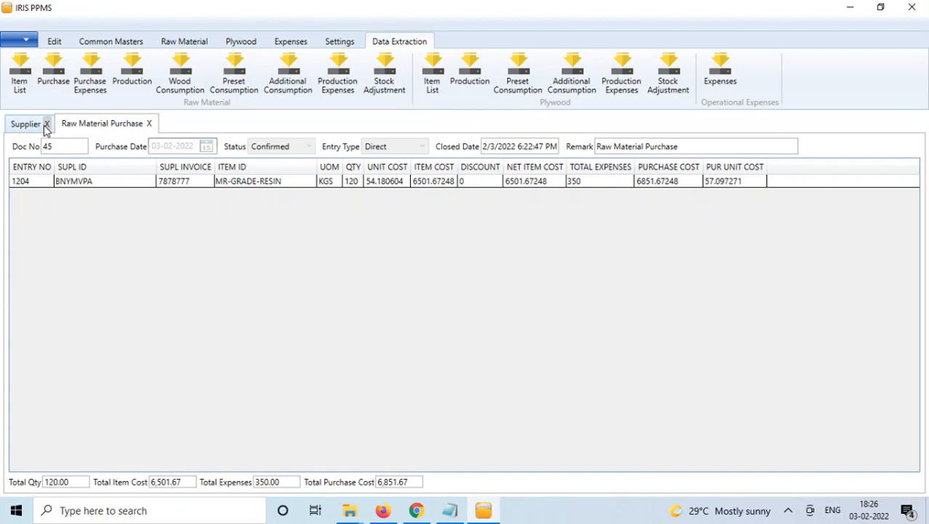
Open the raw material item list for data extraction and add two more filter rows
left_click(22, 83)
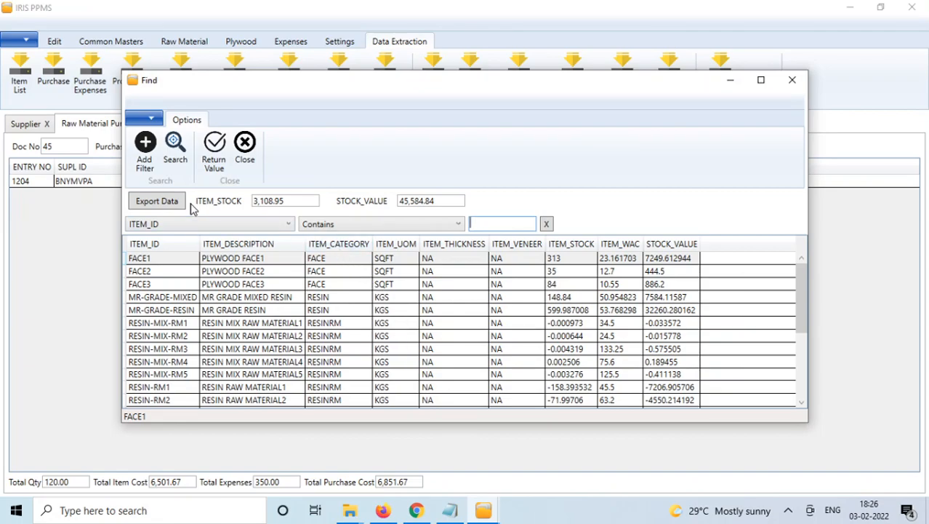
left_click(145, 143)
left_click(144, 143)
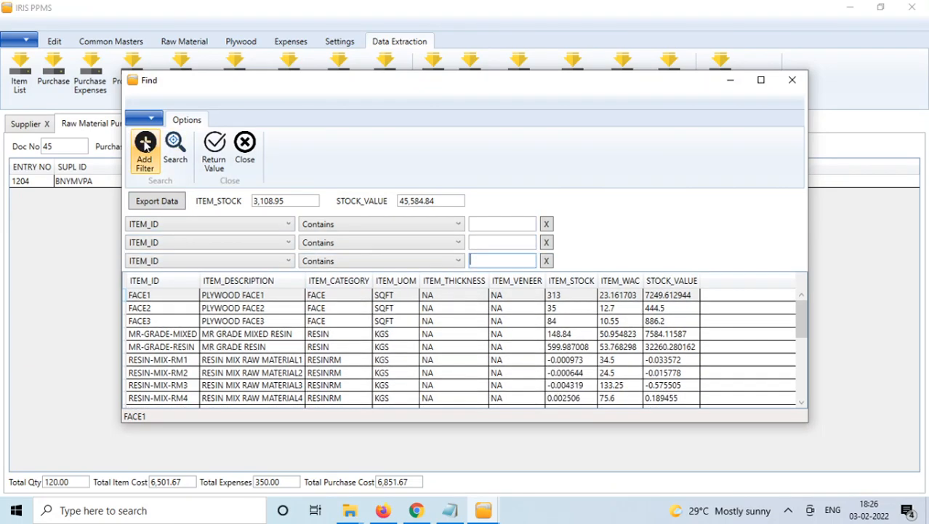